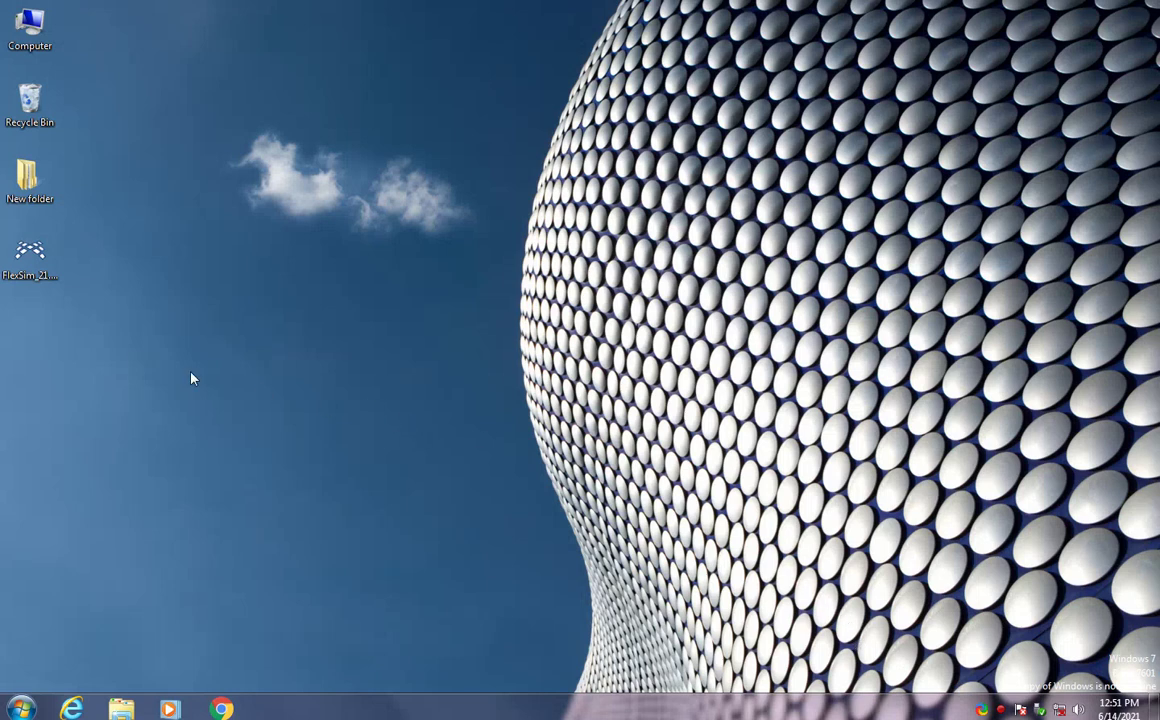
Step: Move the FlexSim_21.1.3_installer.exe icon from the left column to the middle of the desktop
double_click(27, 285)
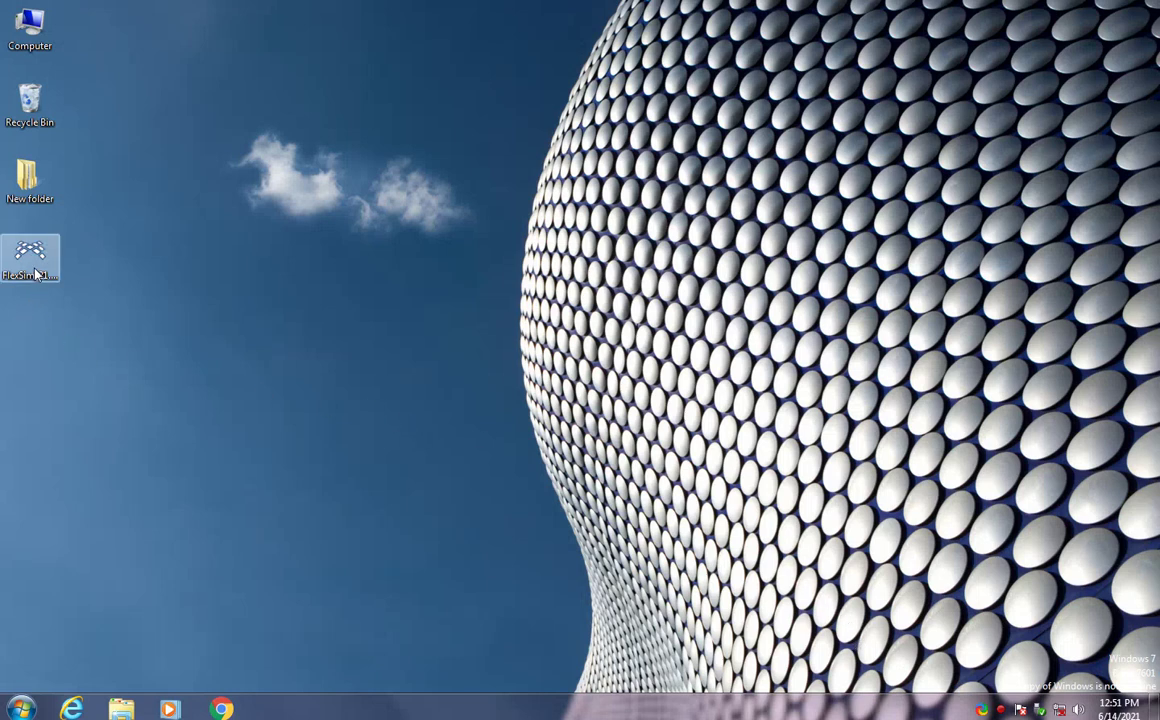
left_click_drag(27, 285, 329, 295)
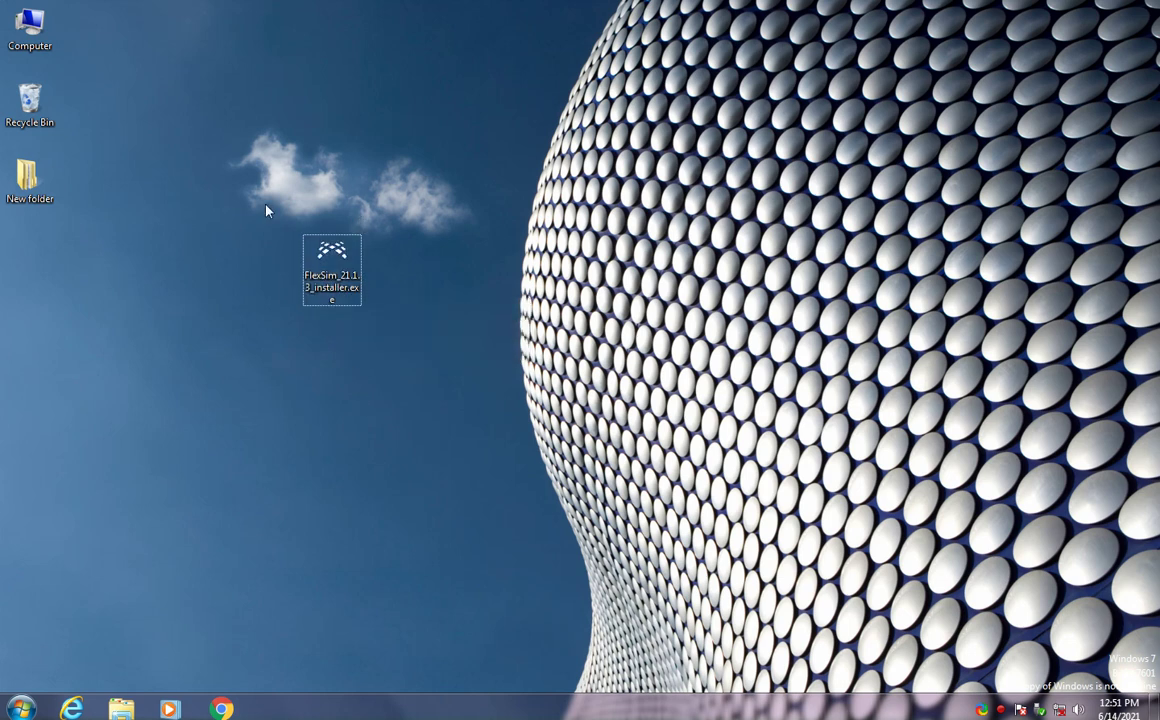
Step: Run the installer, accept the license, and install FlexSim 2021 Update 1 to C:\Program Files\FlexSim 2021 Update 1
double_click(343, 286)
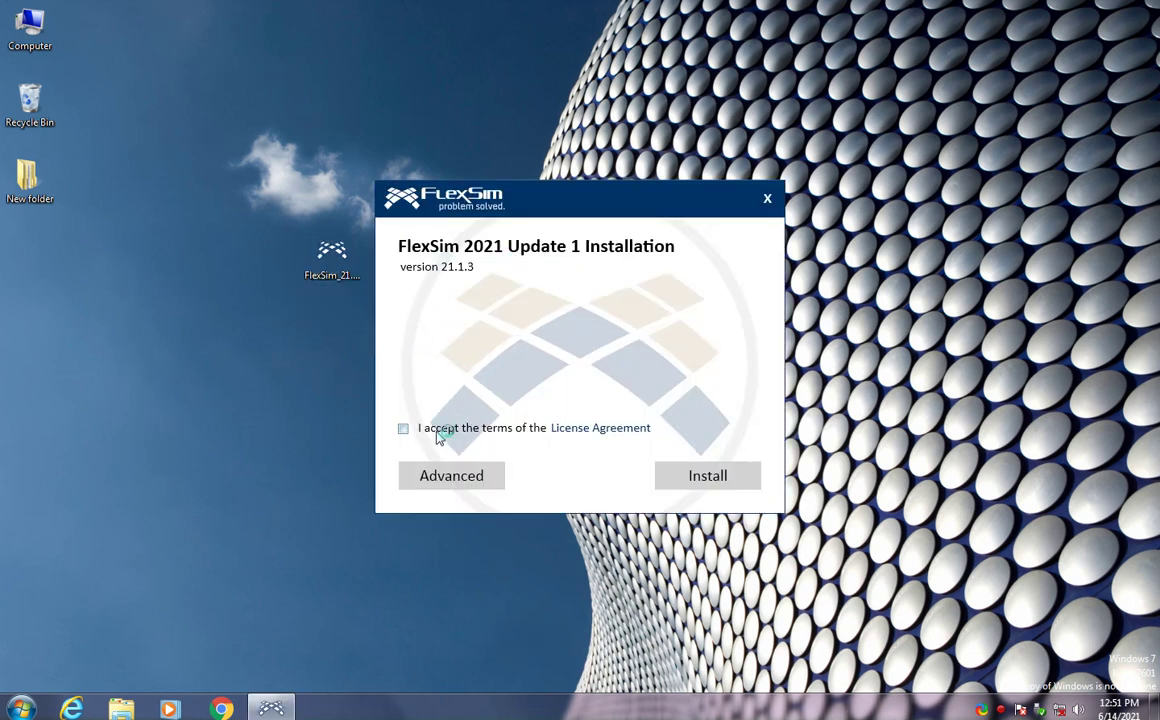
left_click(403, 428)
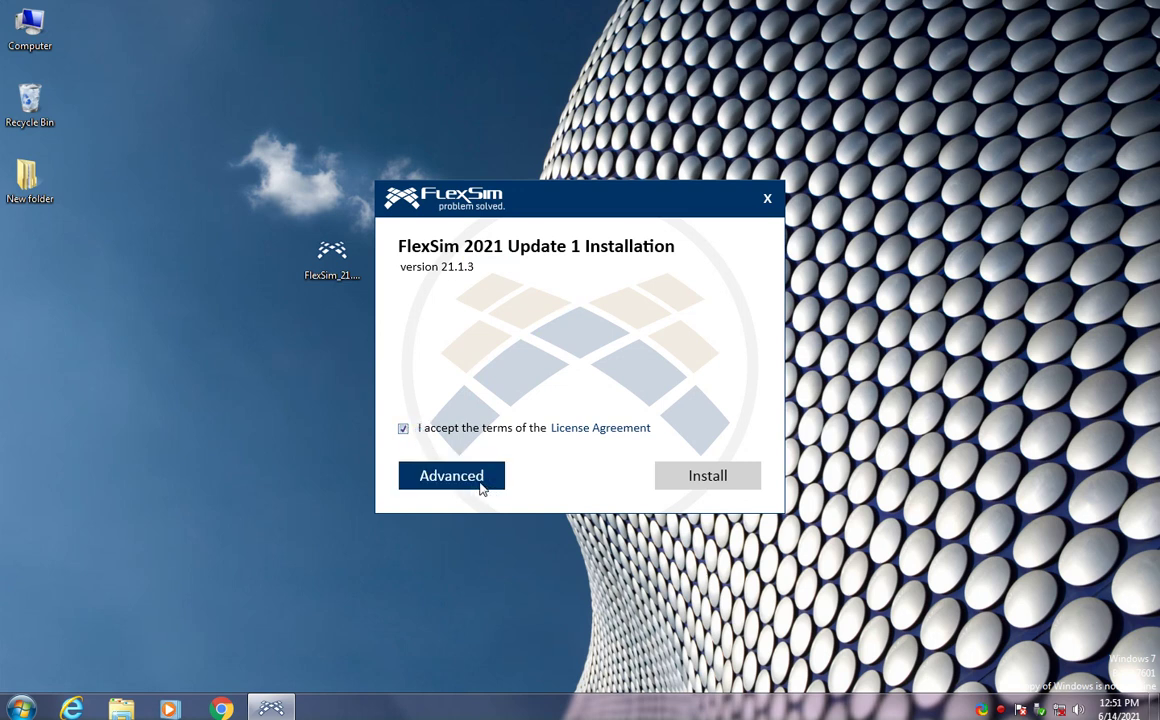
left_click(475, 486)
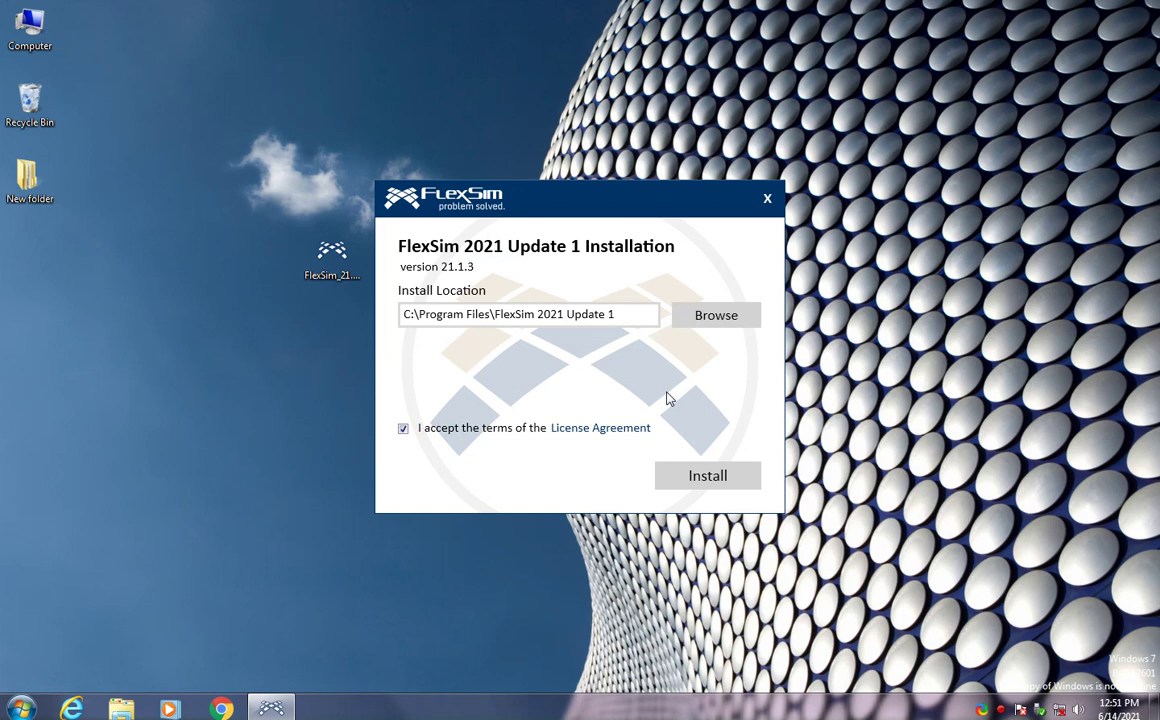
left_click(695, 480)
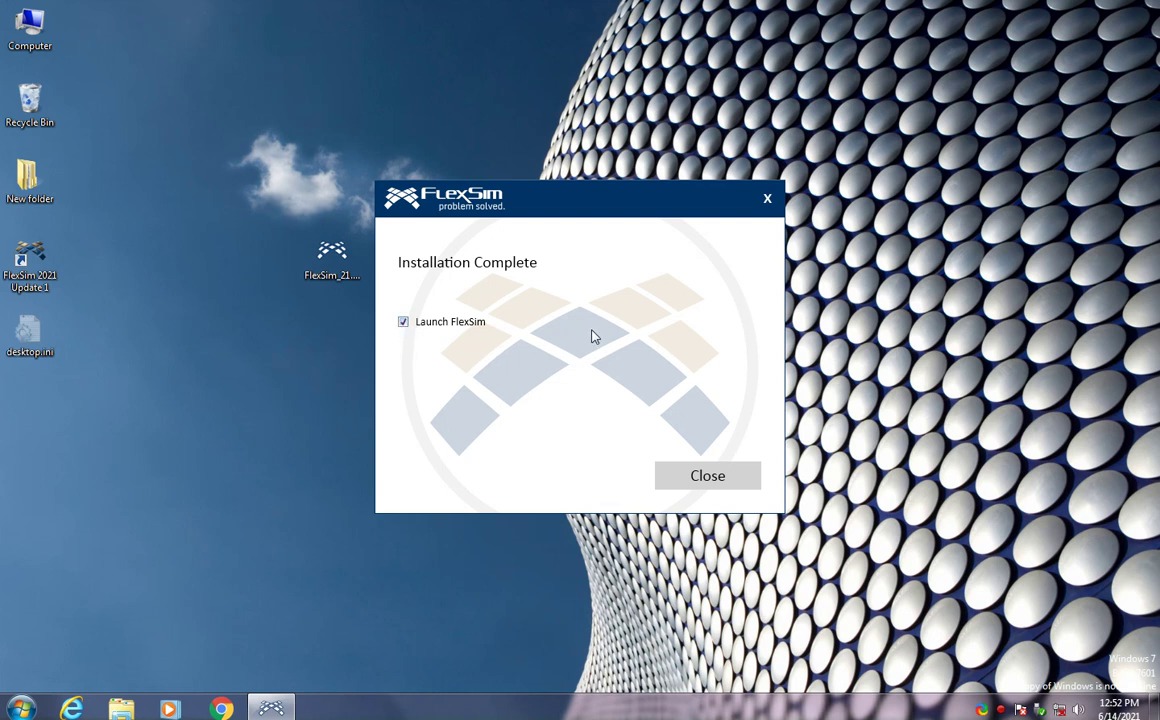
Step: Close the installer with Launch FlexSim checked so FlexSim 21.1.3 opens to its Start Page
left_click(700, 478)
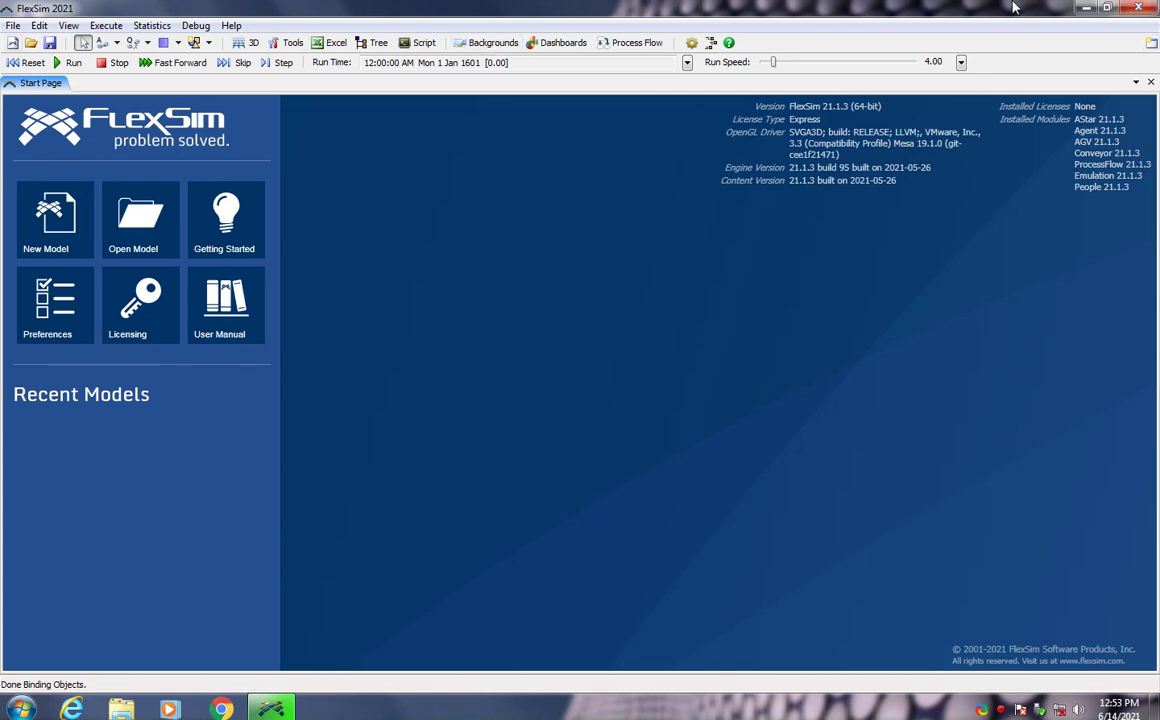
Step: Close FlexSim, open Control Panel's Programs and Features, and bring up actions for FlexSim 2021 Update 1
left_click(1147, 8)
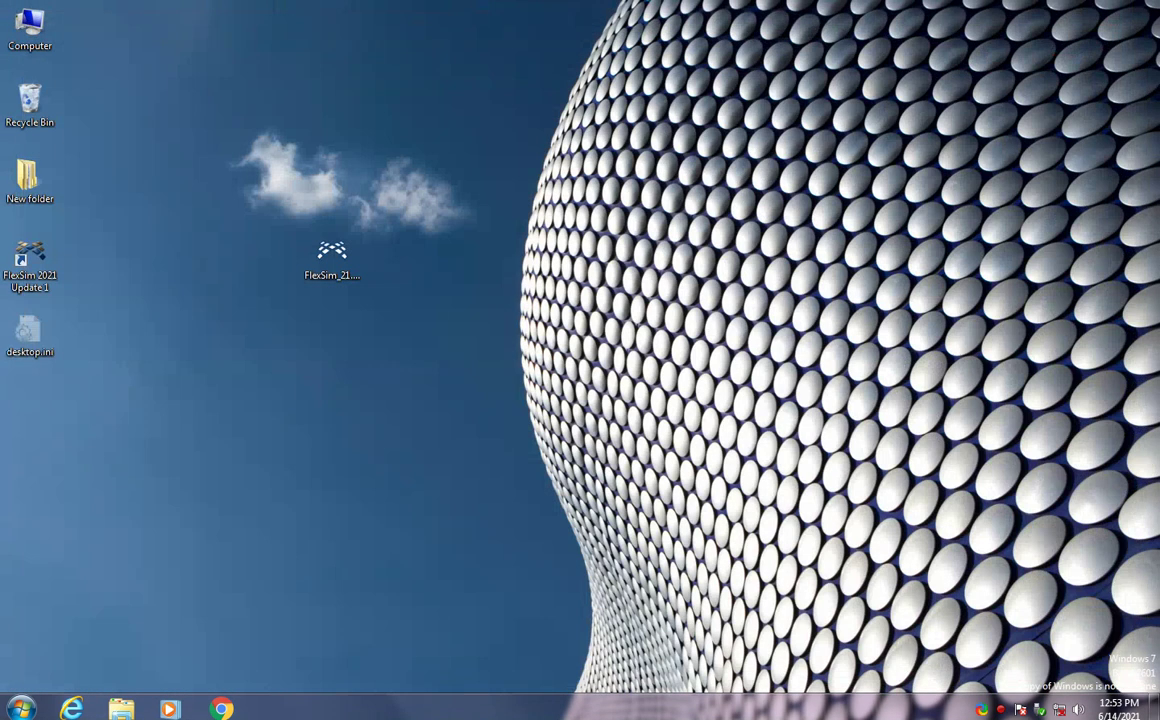
key("super")
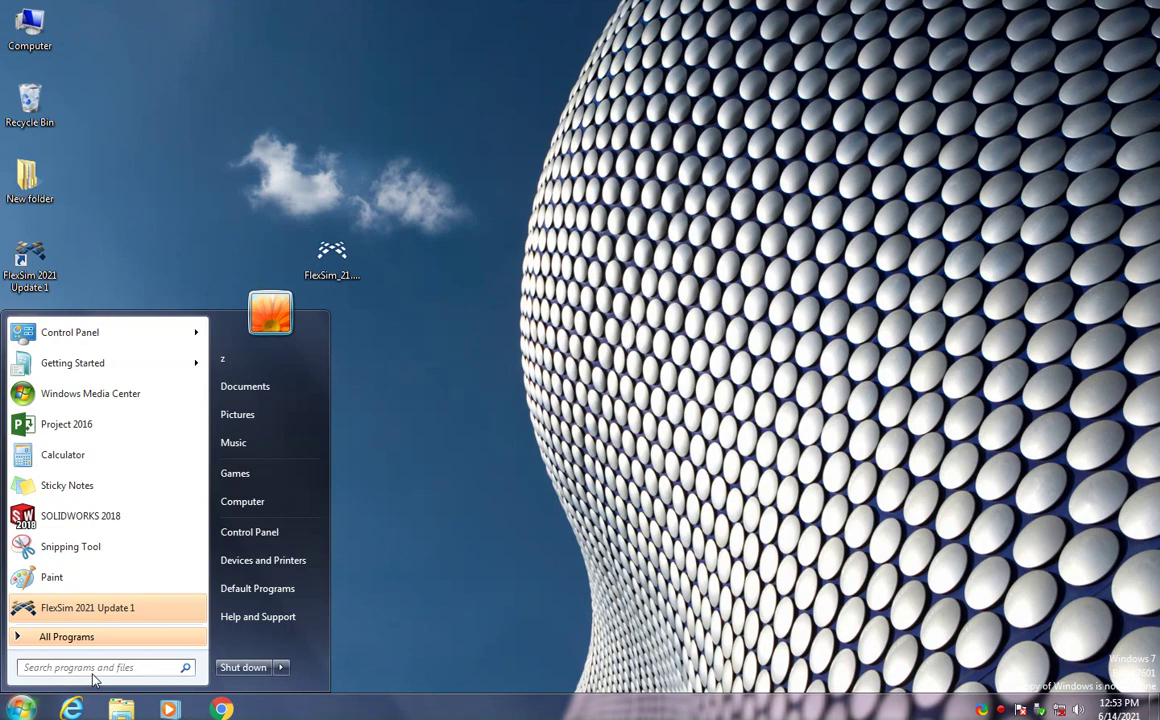
type("control")
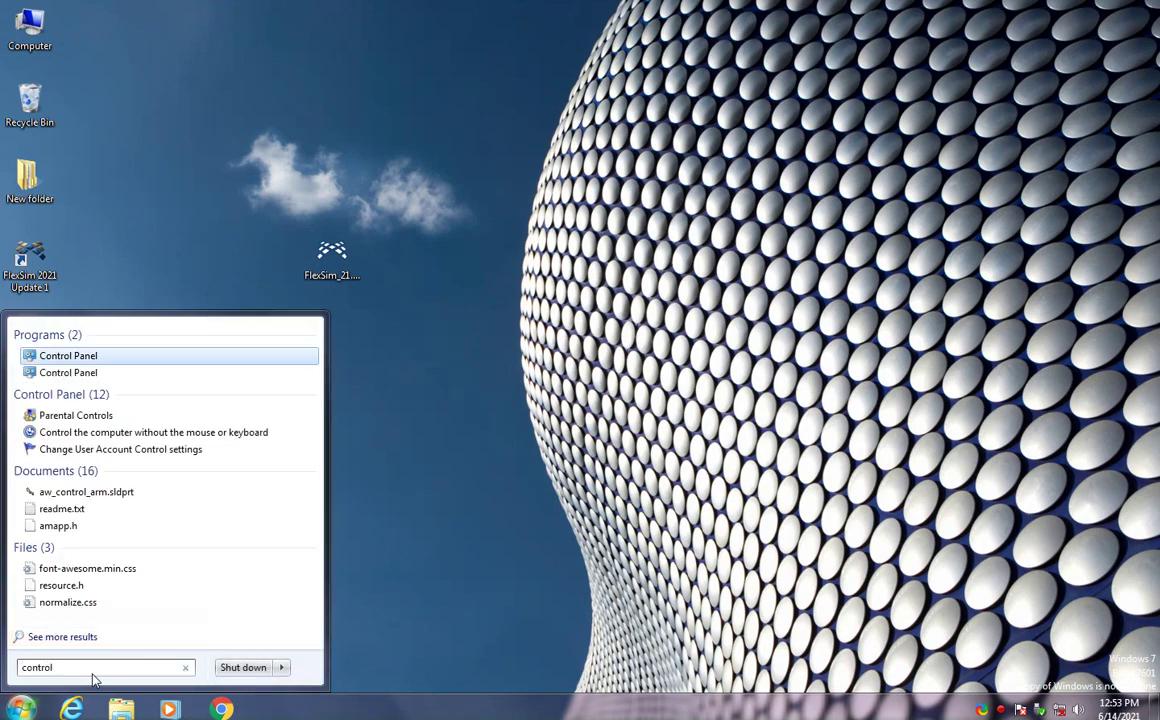
left_click(84, 368)
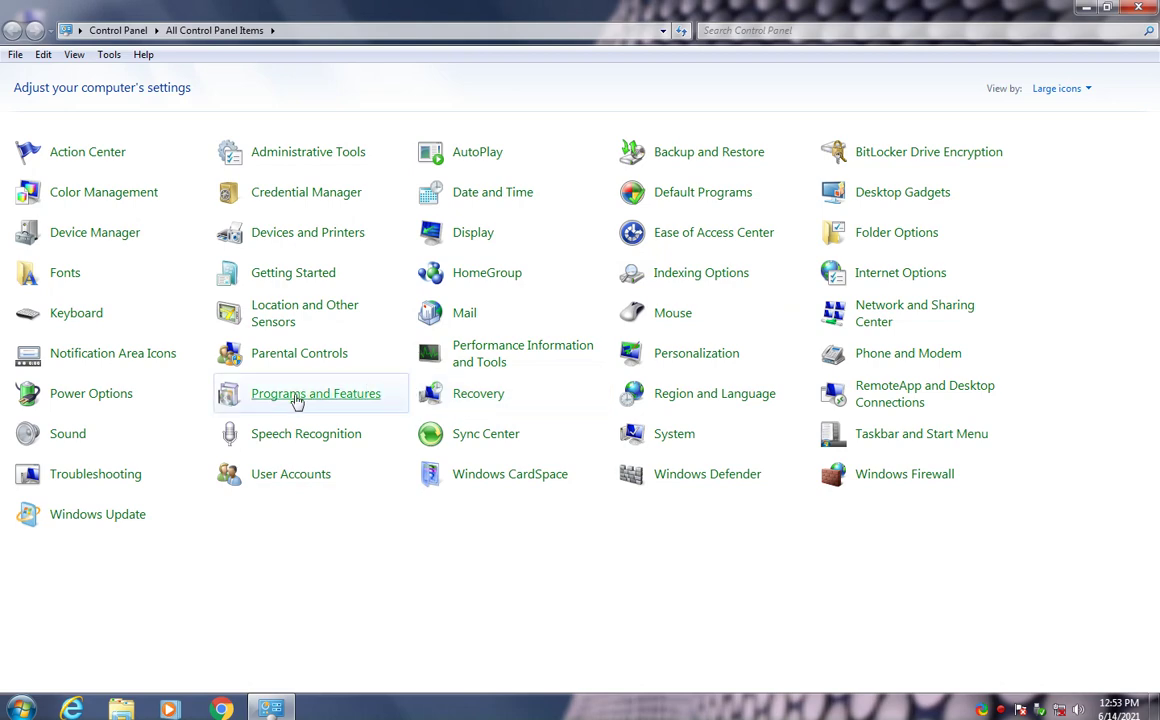
left_click(325, 400)
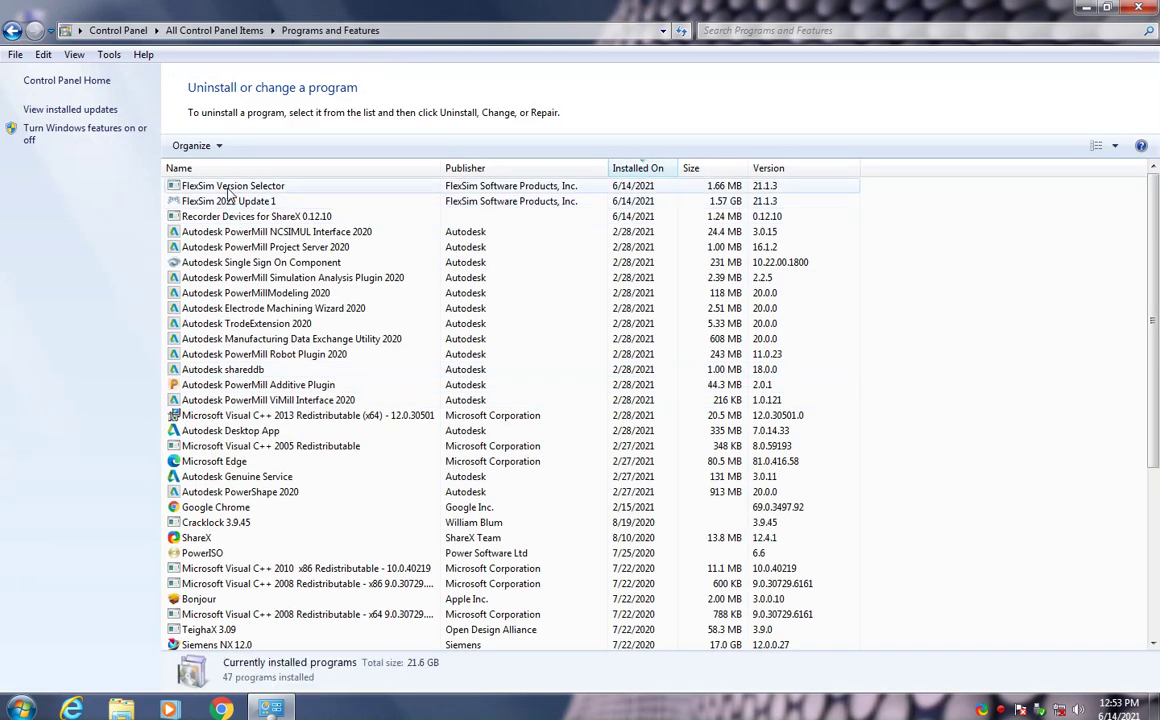
right_click(229, 204)
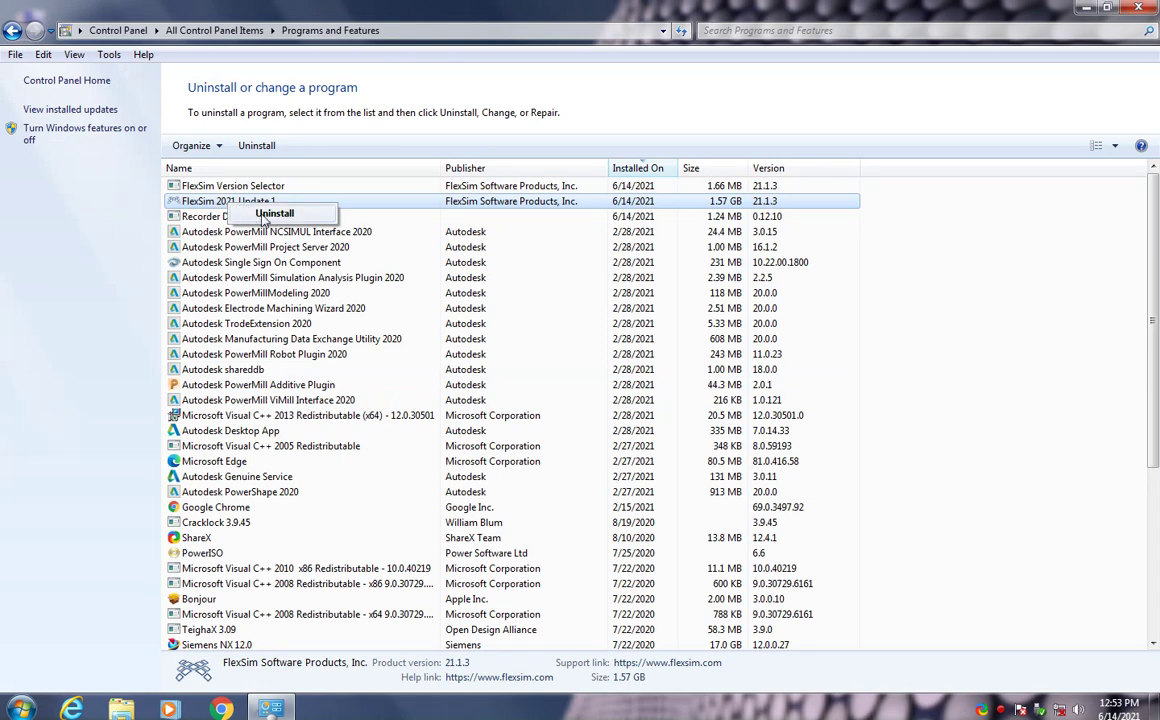
Step: Uninstall FlexSim 2021 Update 1 and close the uninstaller once it reports completion
left_click(264, 215)
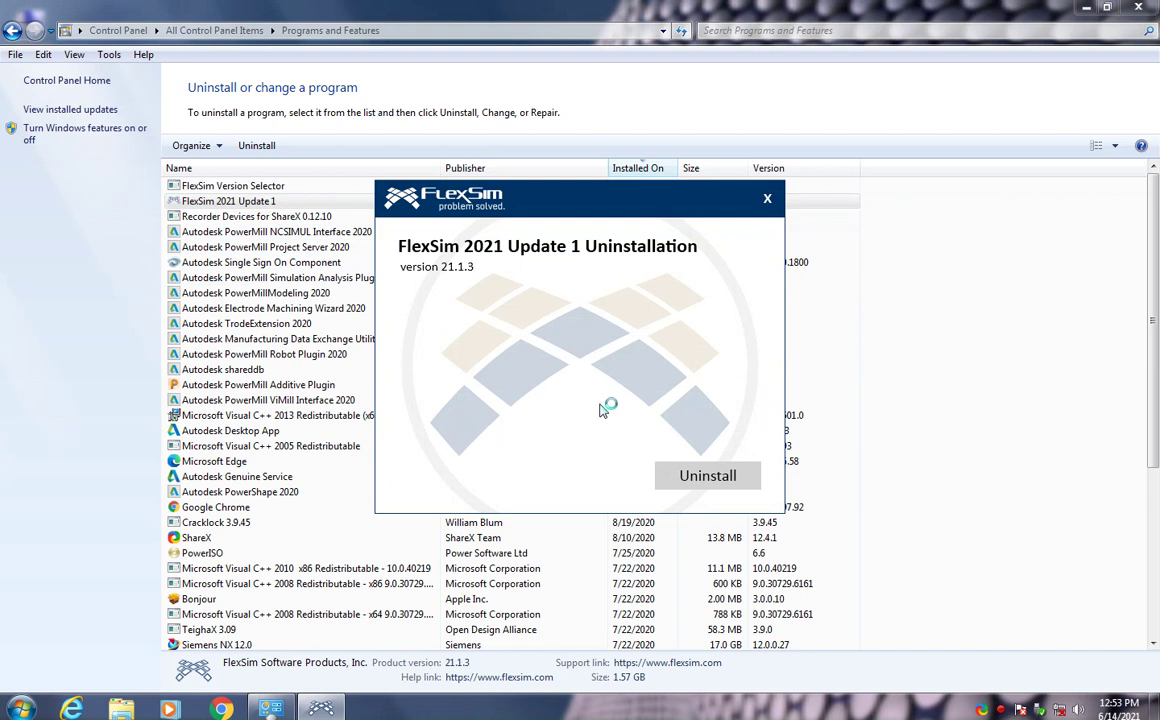
left_click(783, 474)
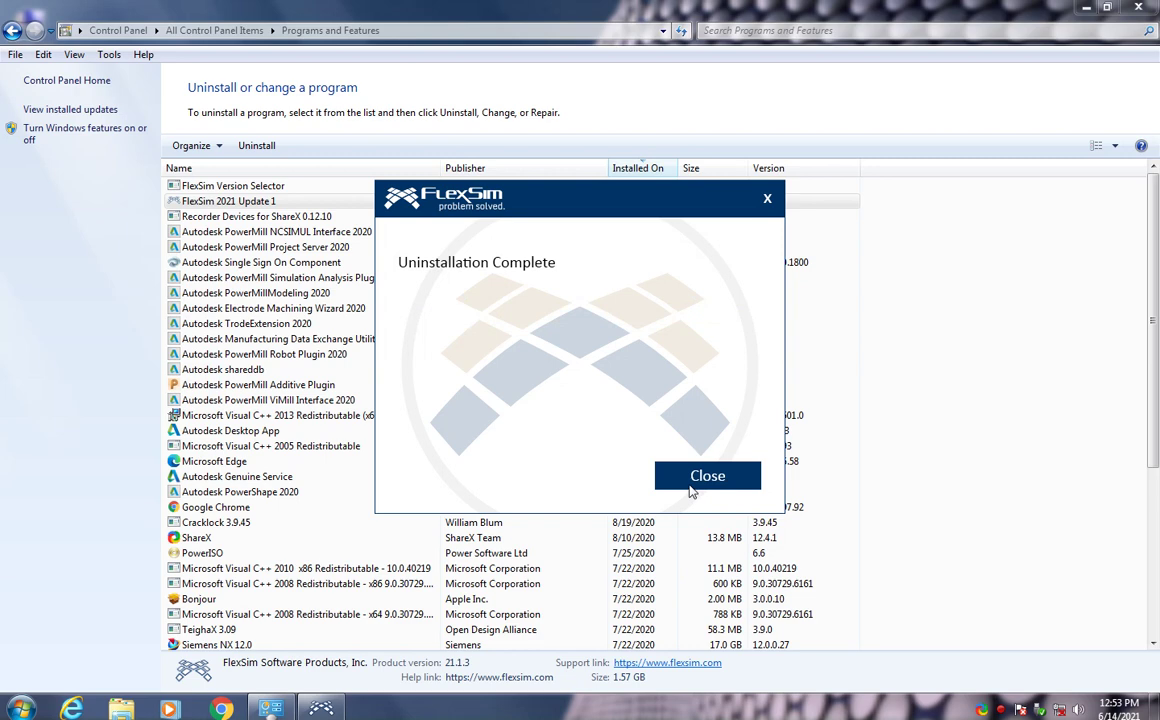
left_click(689, 479)
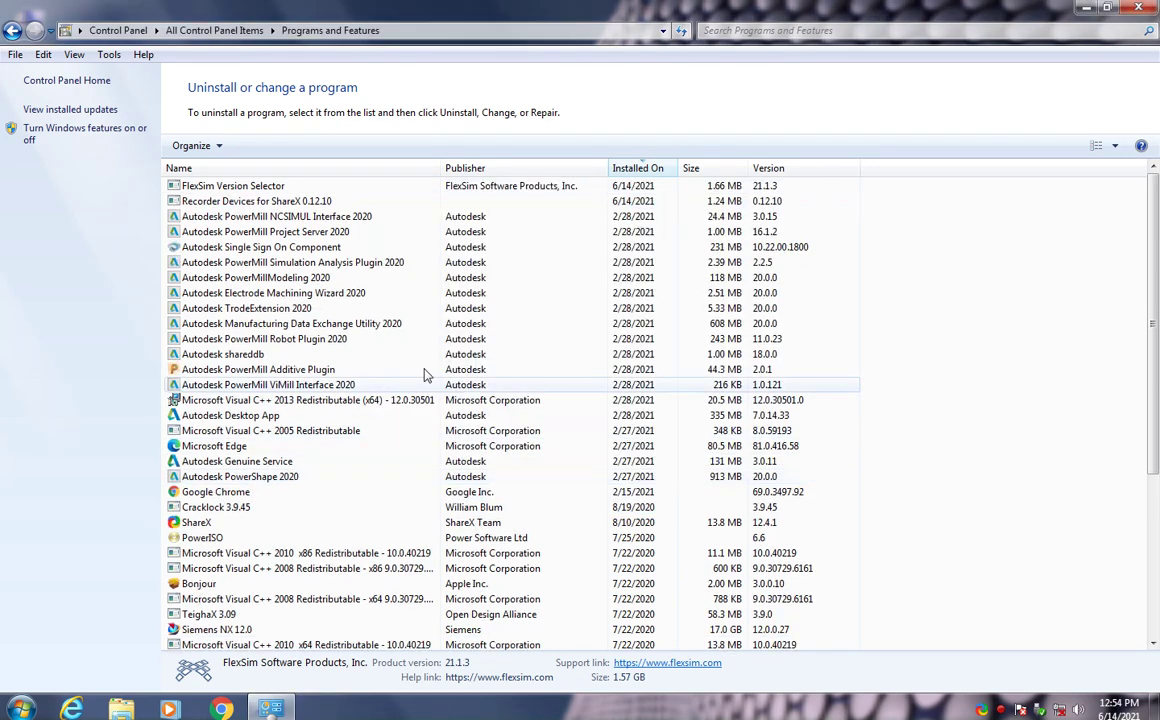
Step: Uninstall FlexSim Version Selector and minimize the Programs and Features window
right_click(247, 189)
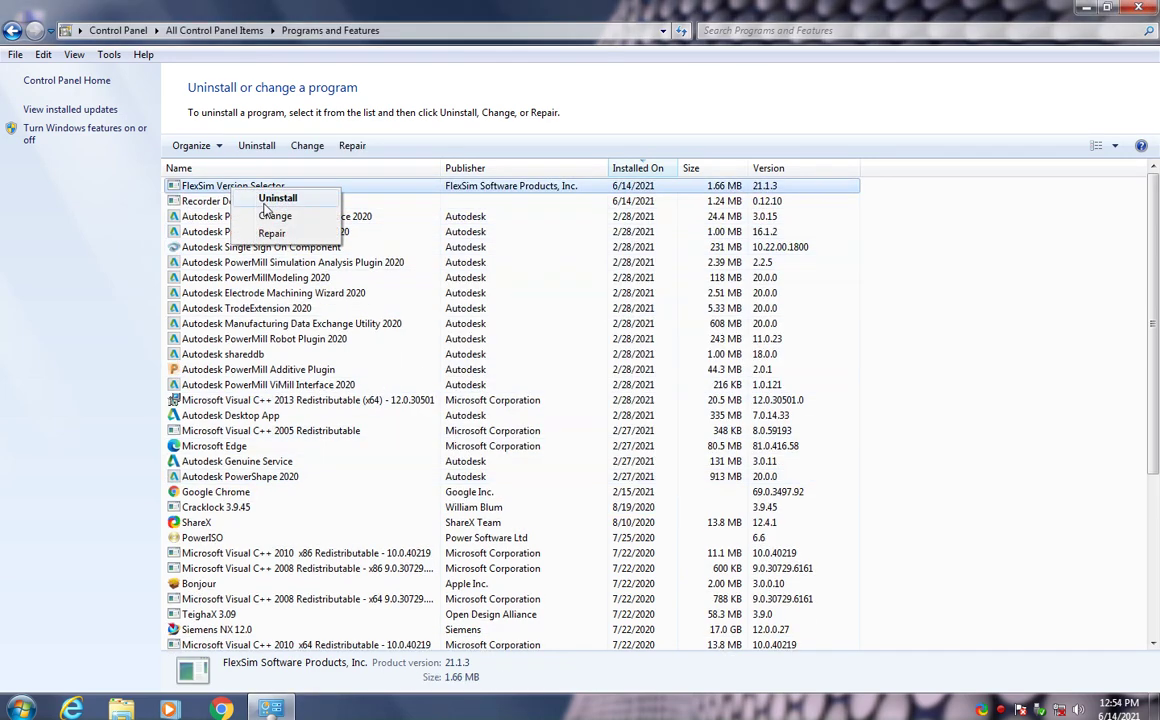
left_click(277, 198)
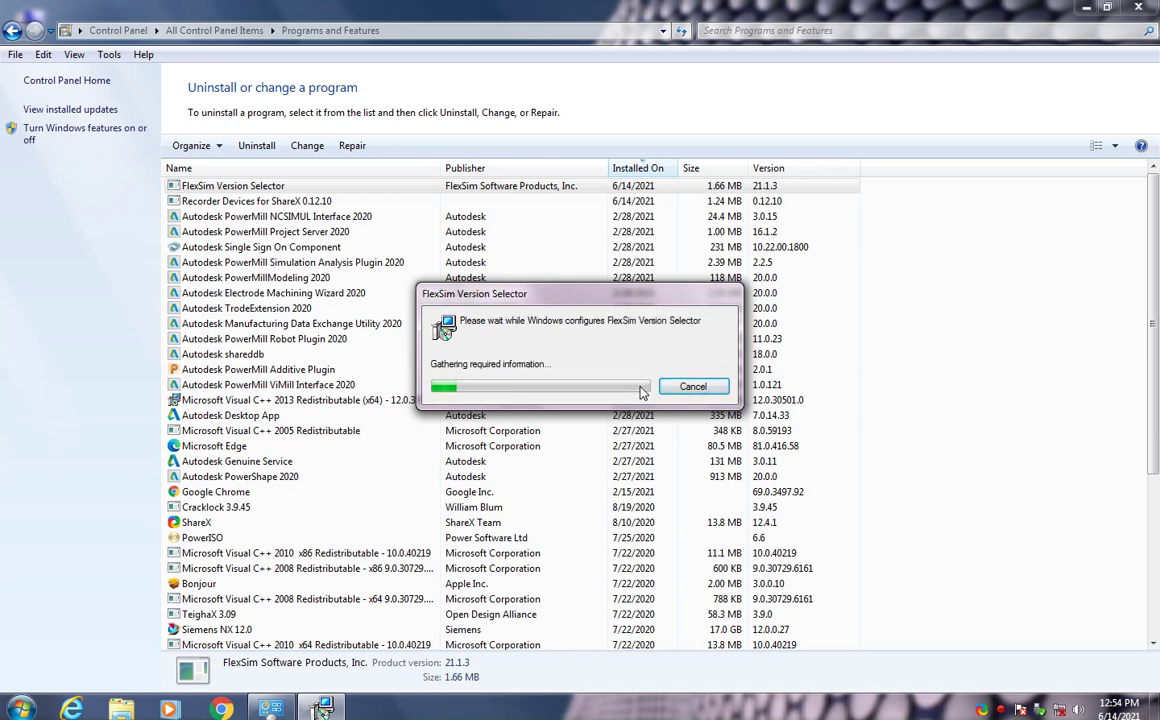
left_click(1086, 7)
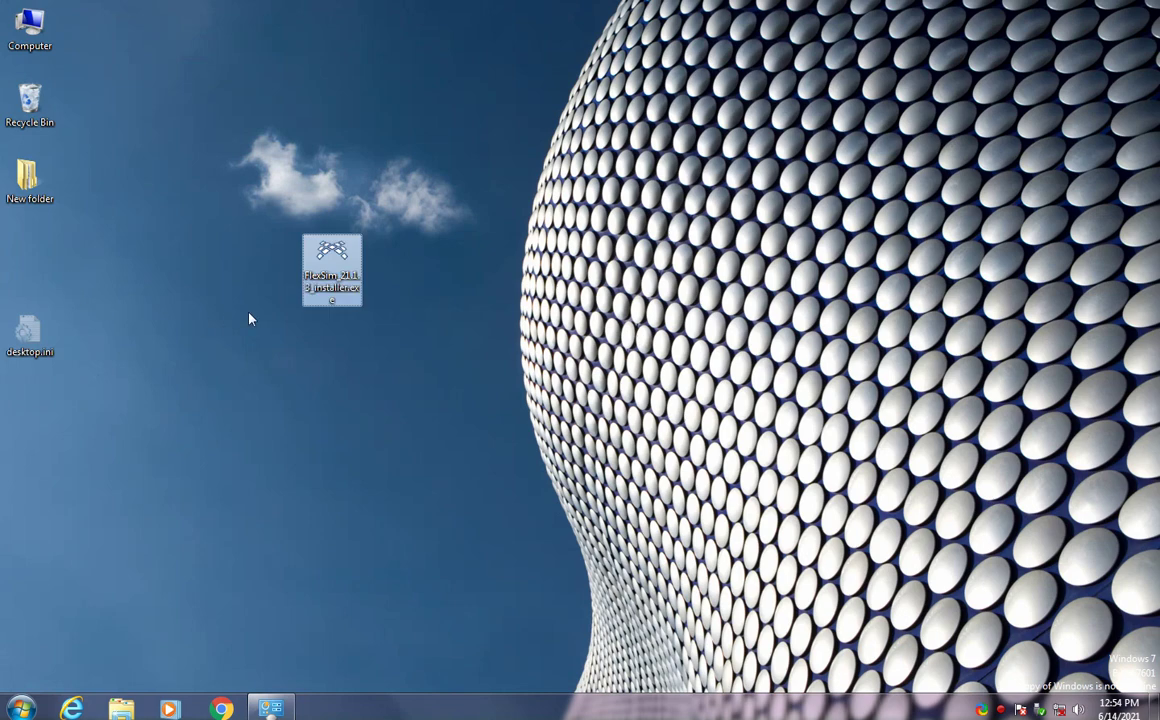
Step: Browse Local Disk (C:) to C:\ProgramData and check the leftover Flexsim folder's contents
double_click(26, 35)
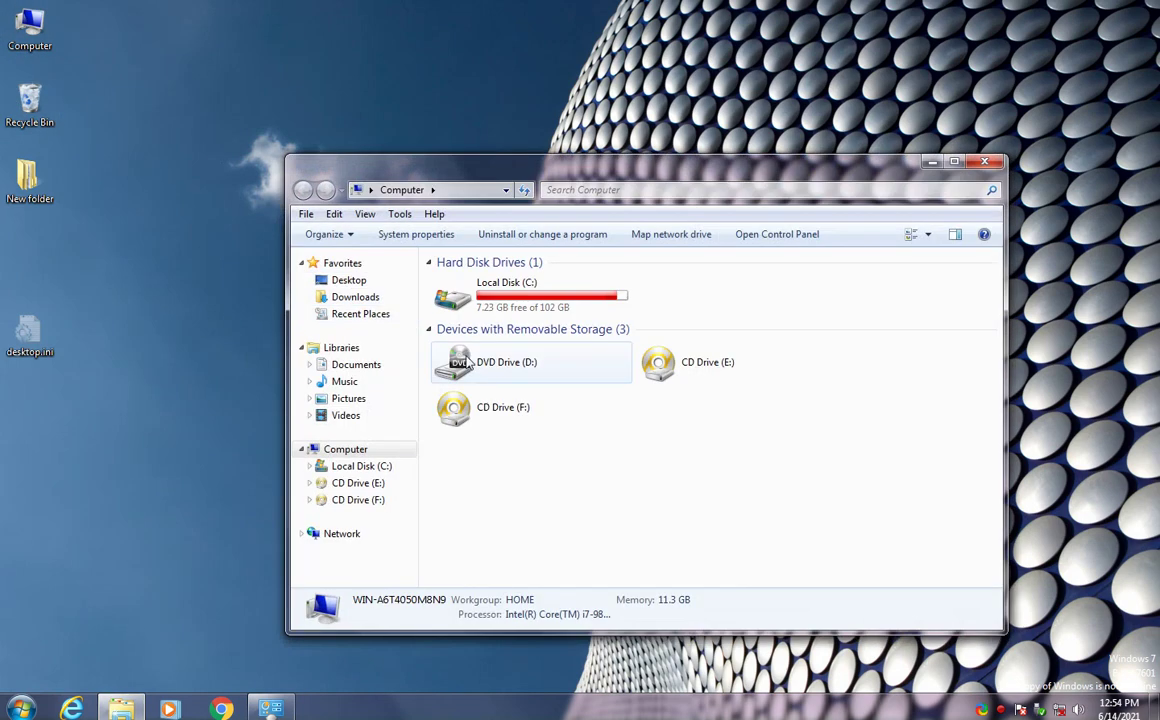
double_click(563, 311)
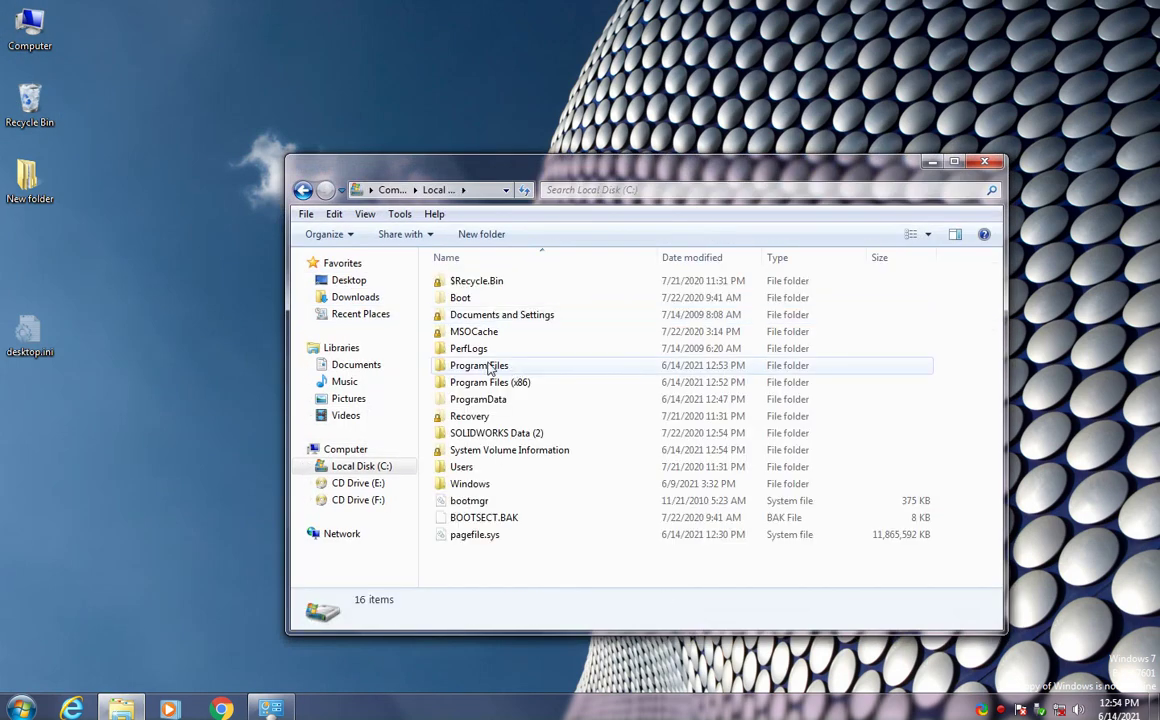
double_click(485, 366)
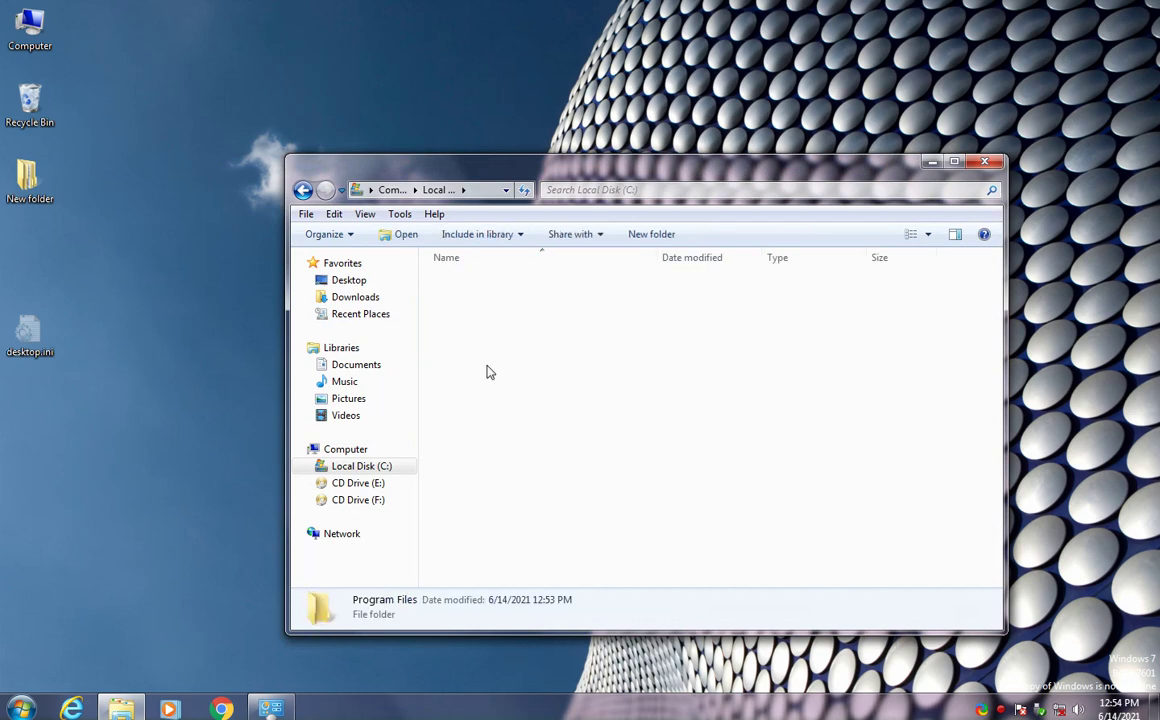
scroll(525, 395, "down", 2)
scroll(517, 414, "down", 1)
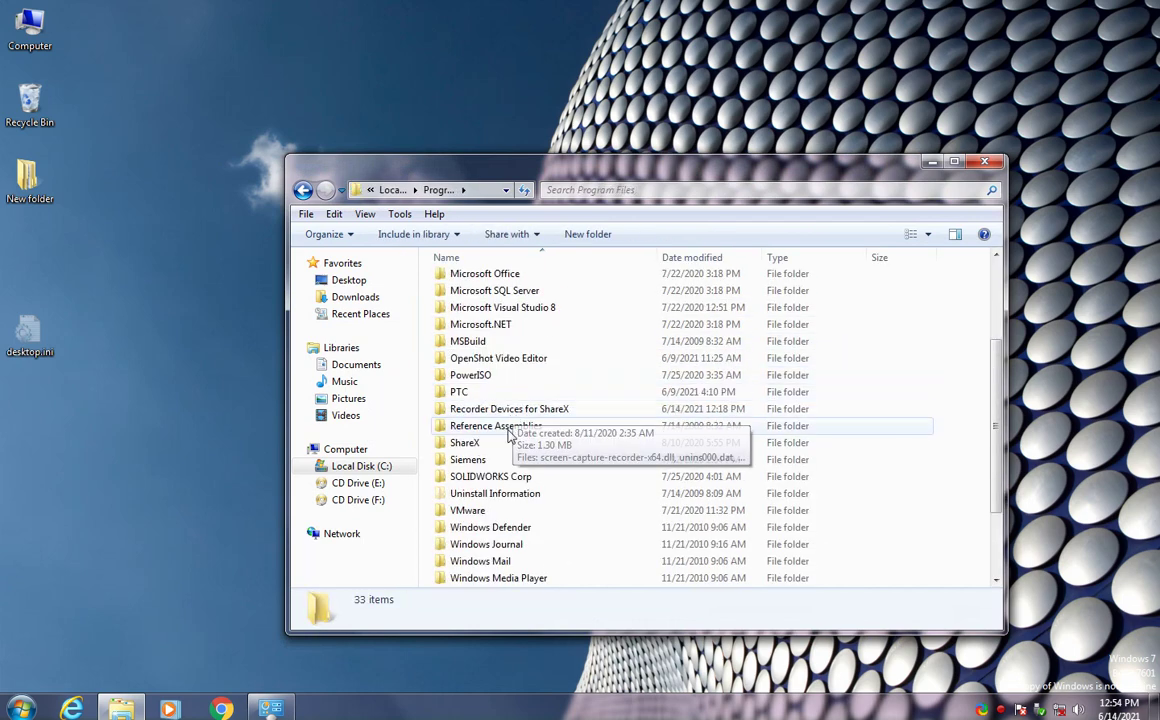
scroll(614, 443, "down", 2)
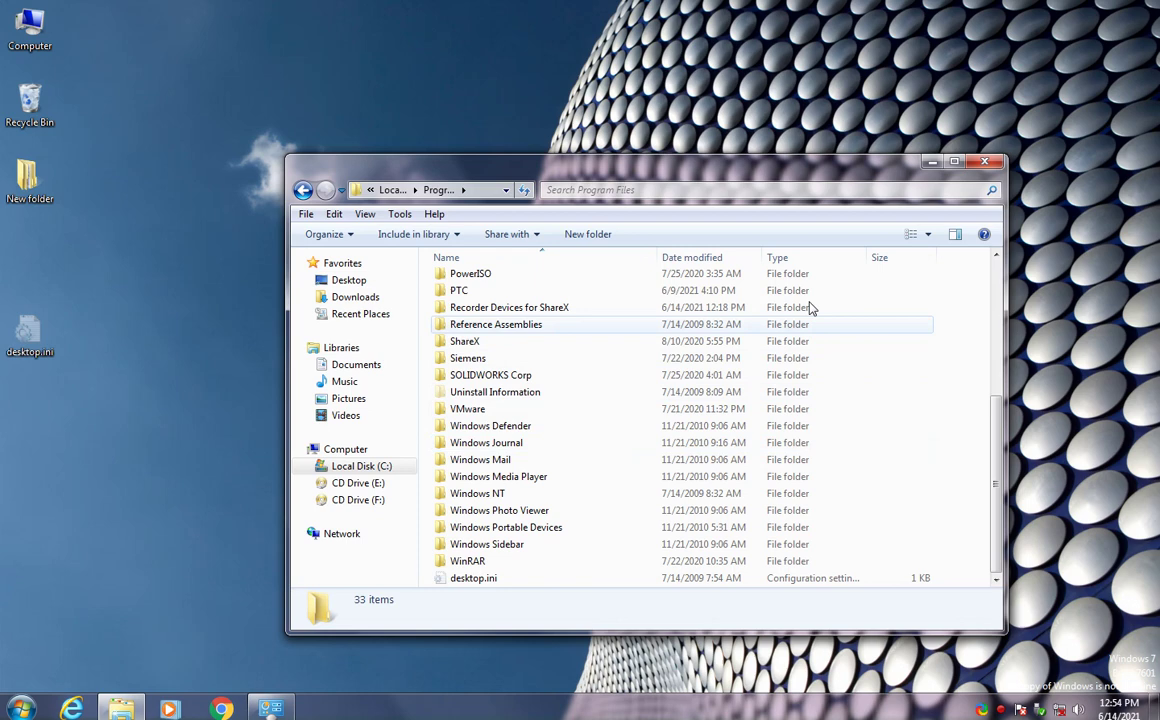
left_click(392, 190)
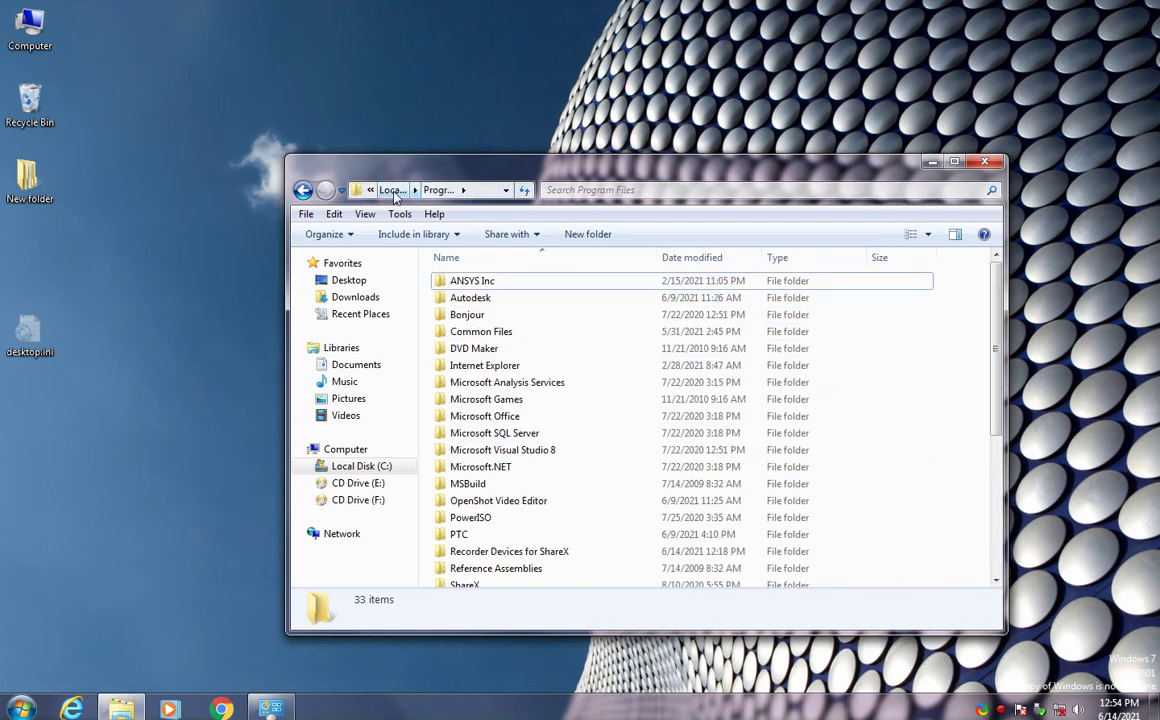
left_click(496, 402)
double_click(496, 402)
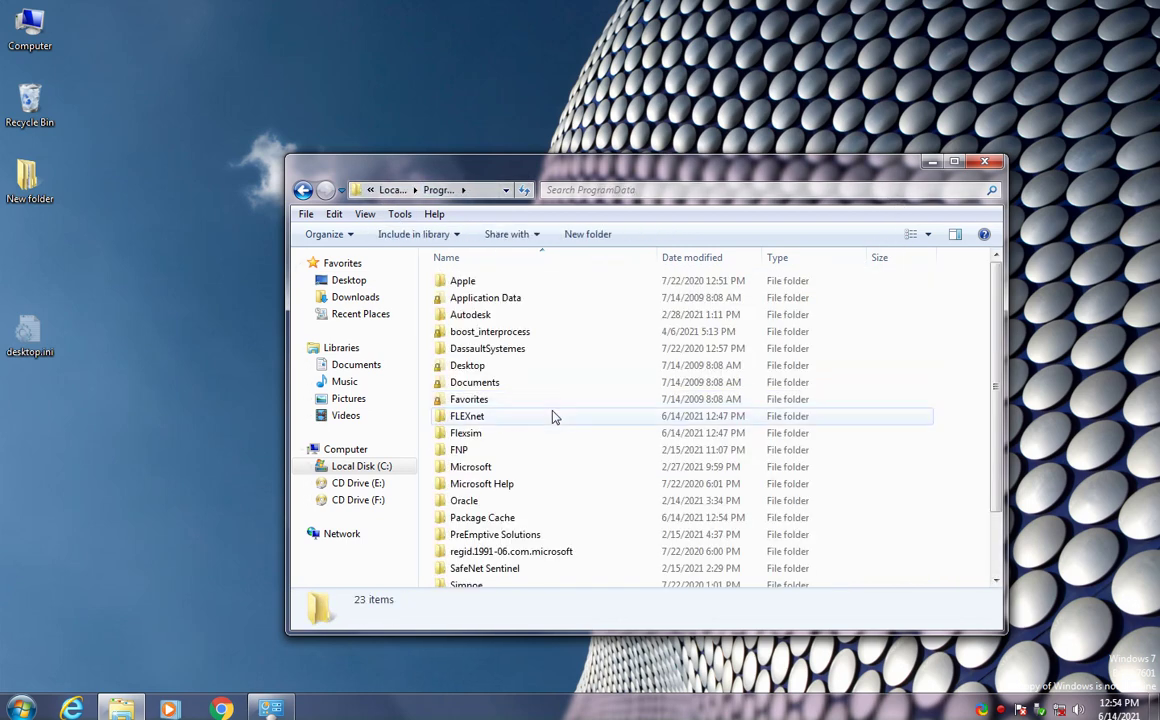
double_click(484, 434)
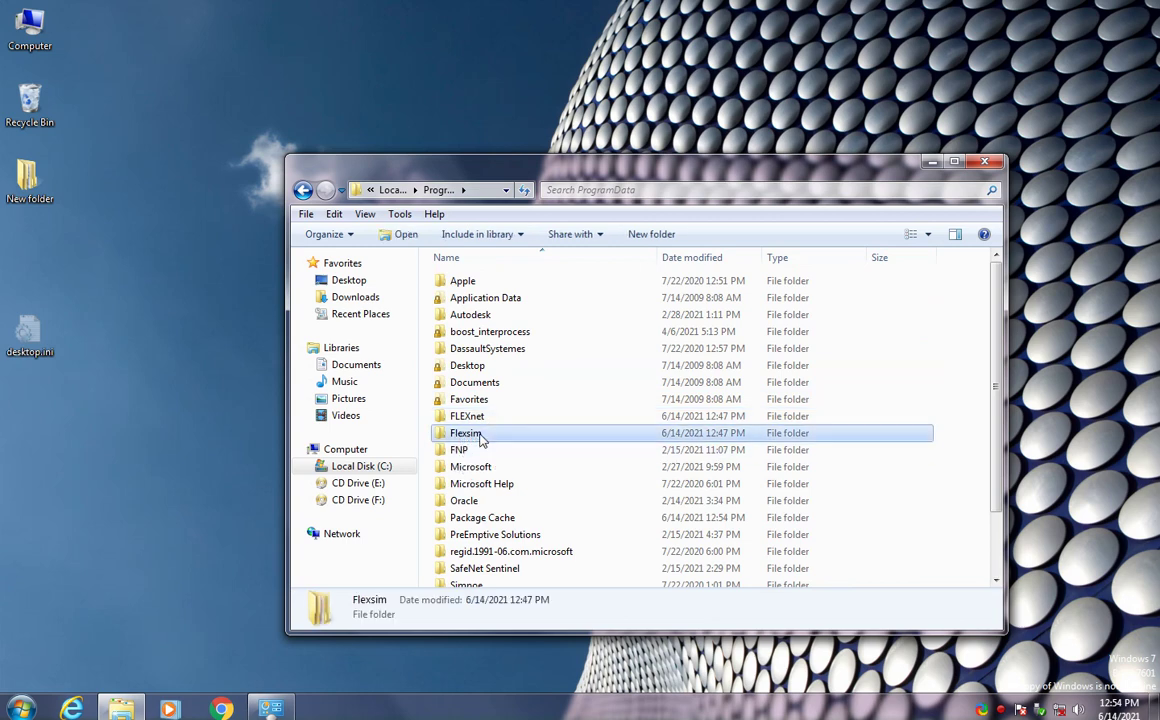
left_click(393, 190)
Step: Permanently delete the Flexsim folder from ProgramData with Shift+Delete and close Explorer
key("super+Up")
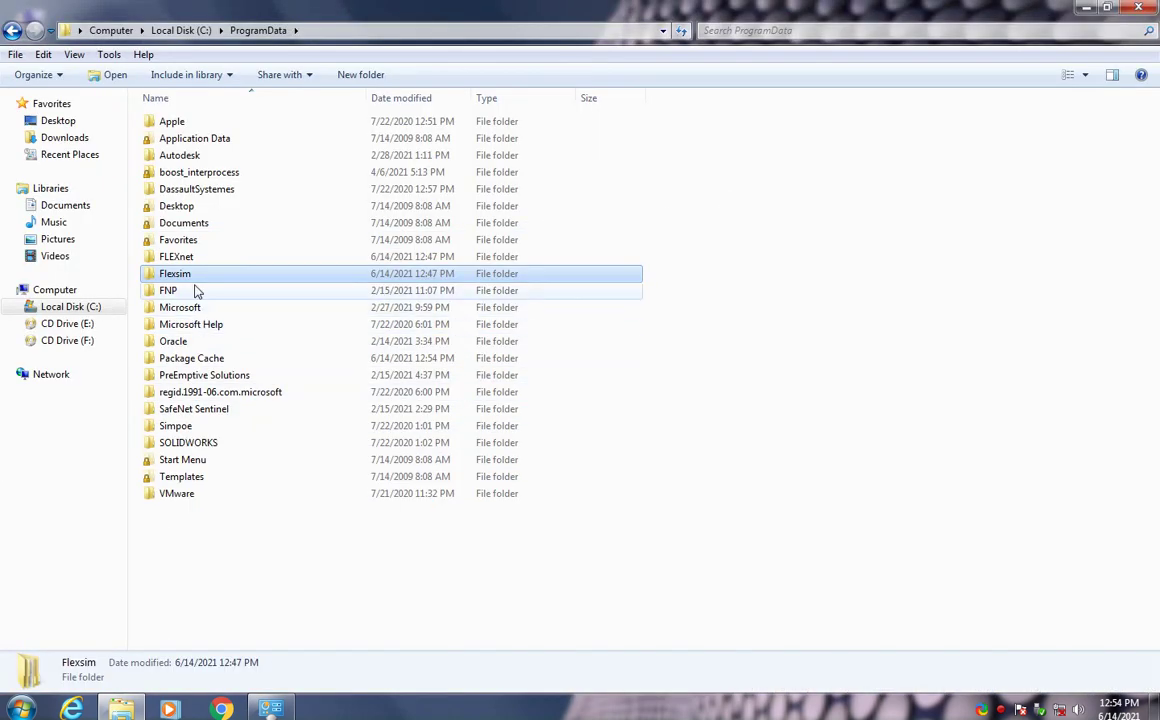
key("shift+Delete")
key("Return")
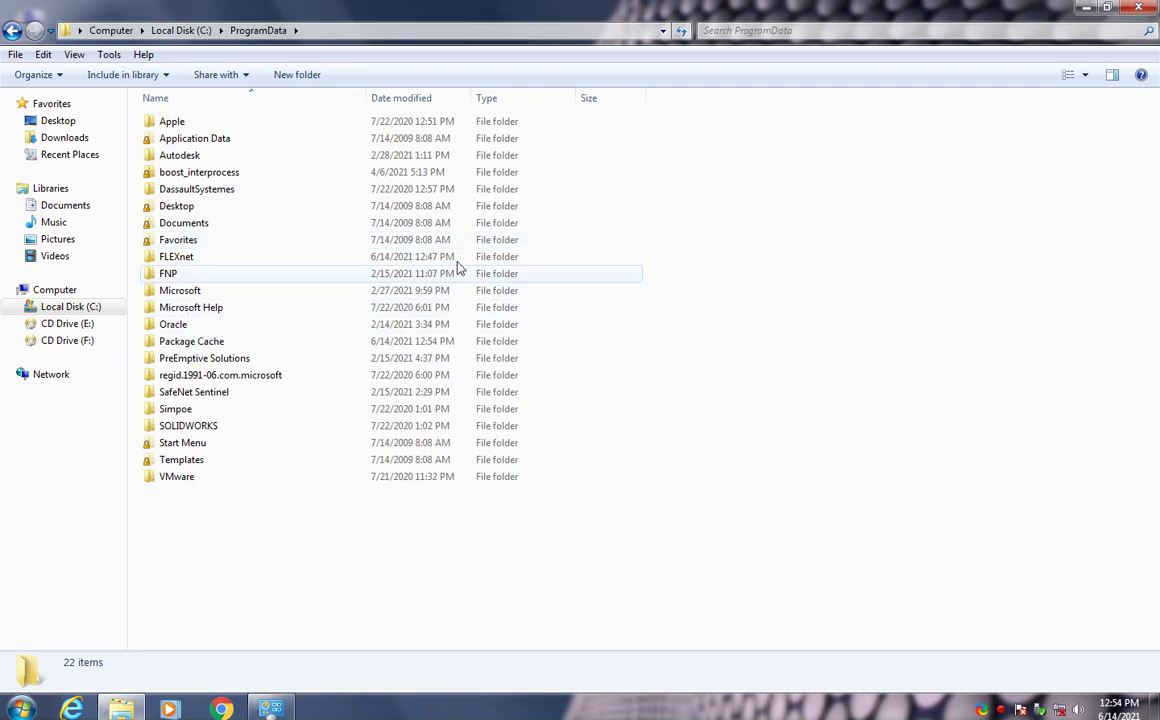
left_click(1086, 8)
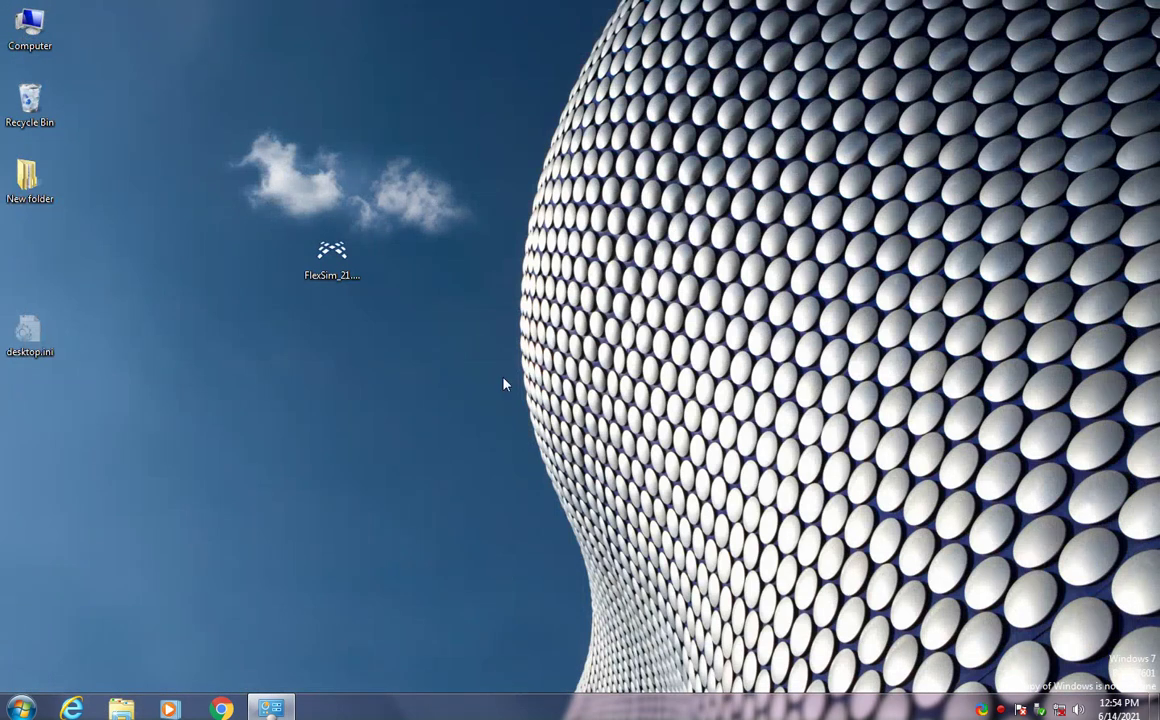